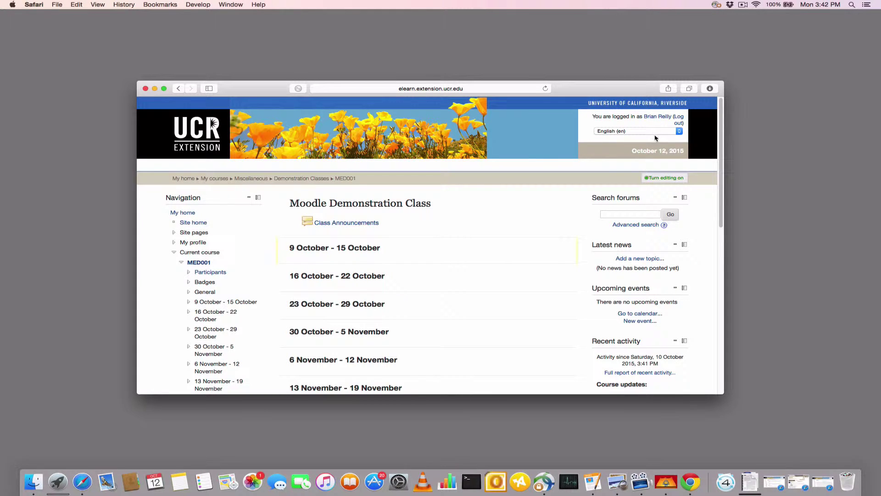
# Step: Turn editing on for the Moodle Demonstration Class course page
pyautogui.click(666, 179)
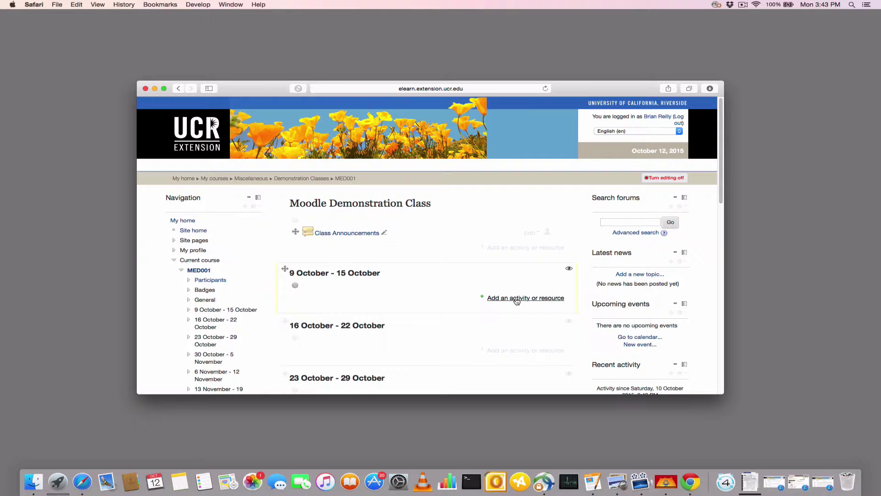
pyautogui.click(517, 299)
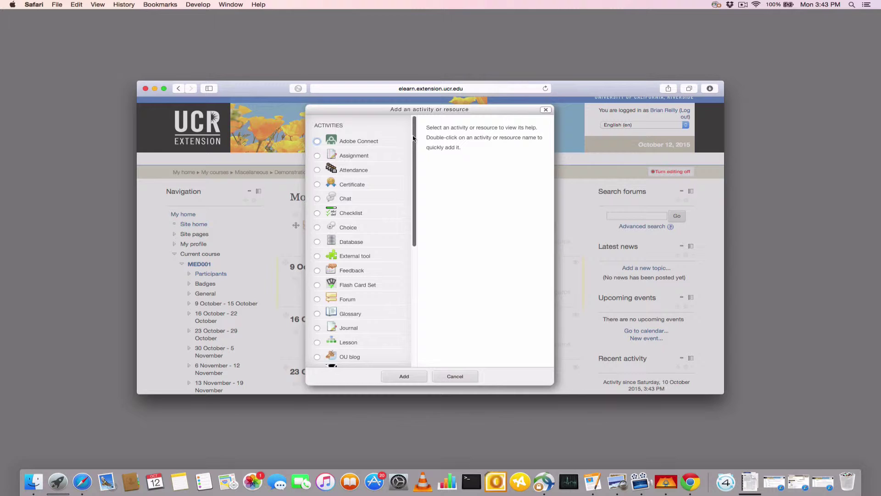
pyautogui.moveTo(413, 138); pyautogui.dragTo(401, 269)
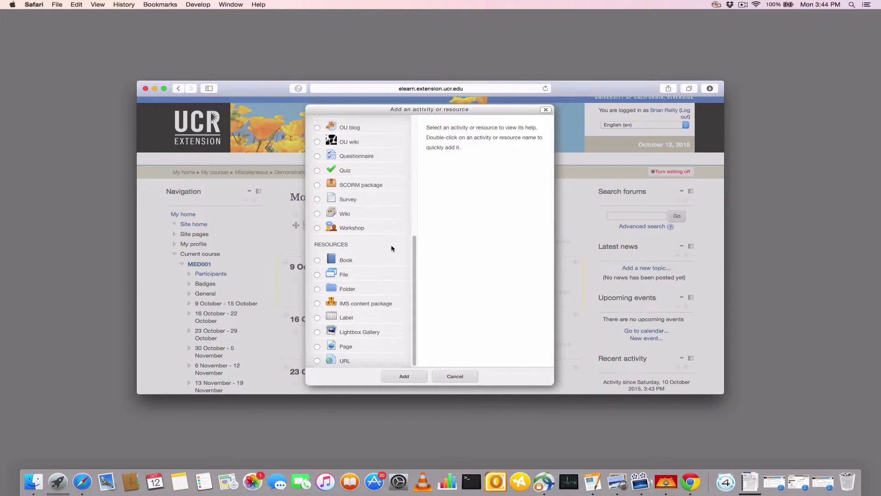
pyautogui.scroll(10, 359, 225)
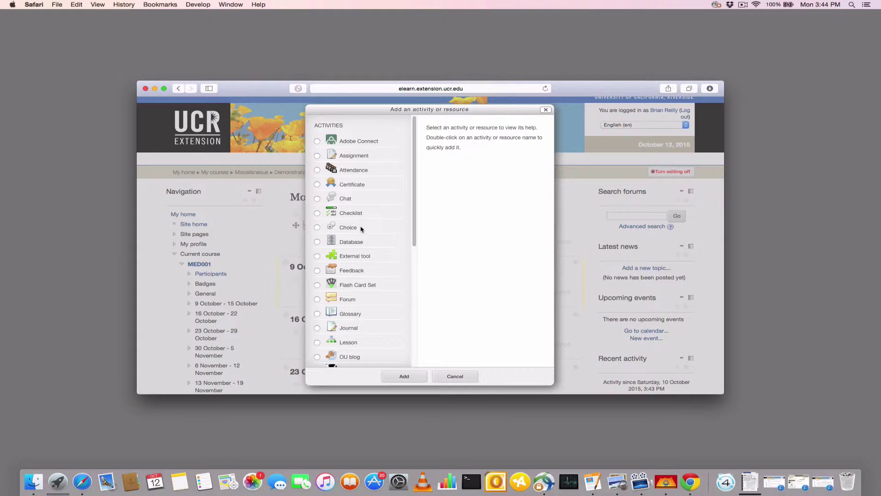
pyautogui.click(317, 156)
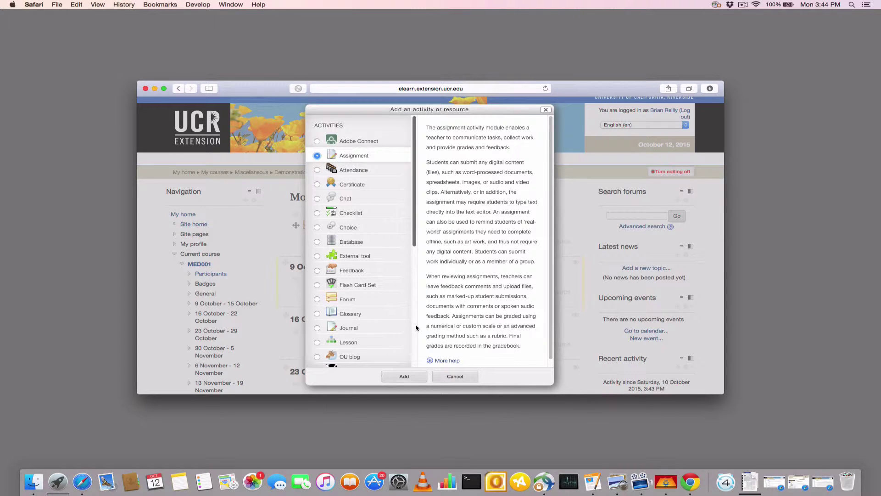
pyautogui.scroll(-10, 416, 328)
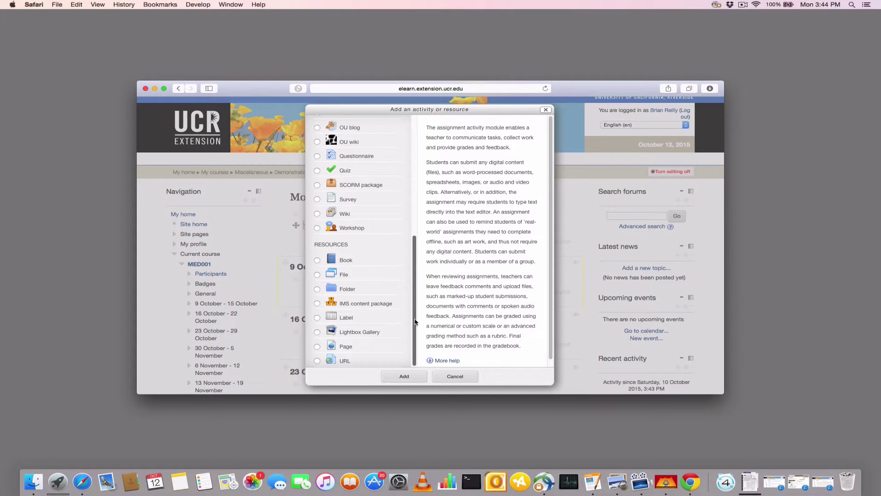
pyautogui.moveTo(416, 327); pyautogui.dragTo(425, 186)
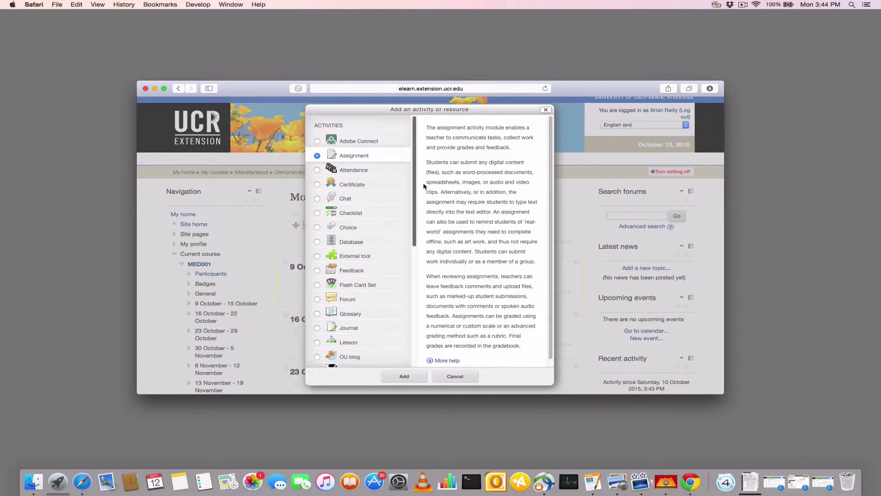
pyautogui.click(460, 376)
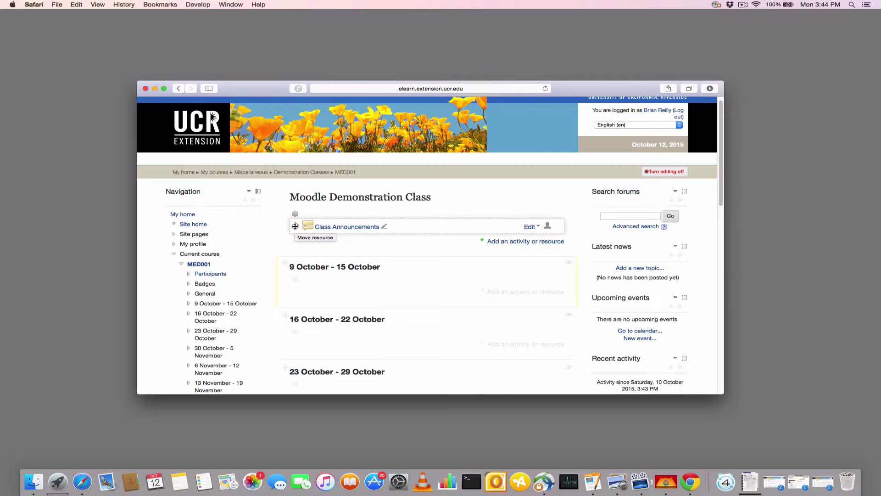
# Step: Retitle the Class Announcements forum to 'Weekly Class Announcements'
pyautogui.moveTo(295, 226)
pyautogui.mouseDown()
pyautogui.moveTo(298, 332)
pyautogui.moveTo(294, 225)
pyautogui.mouseUp()
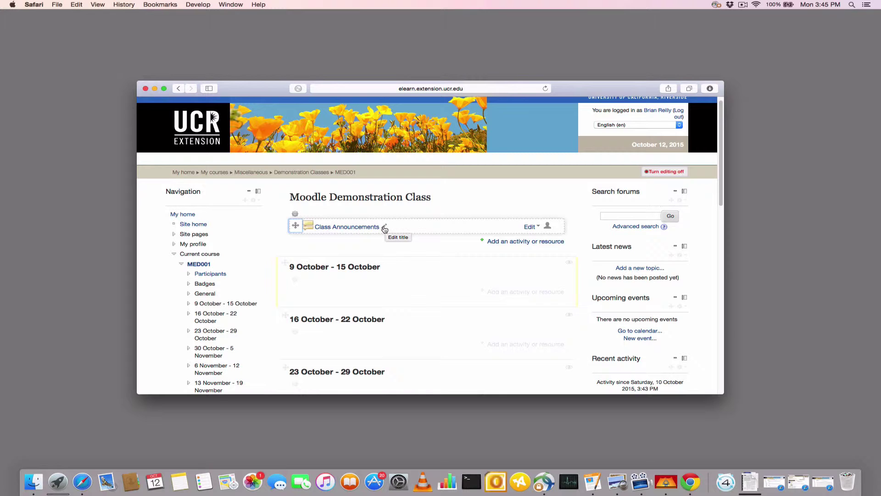
pyautogui.click(385, 228)
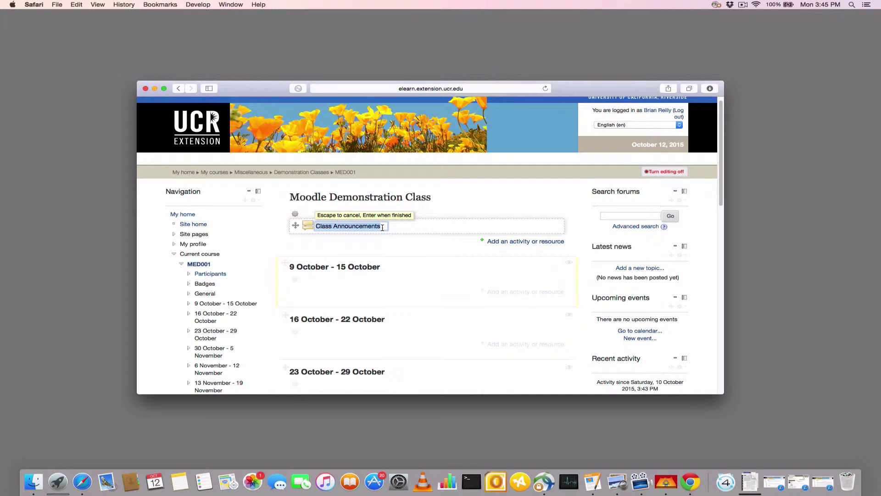
pyautogui.click(315, 227)
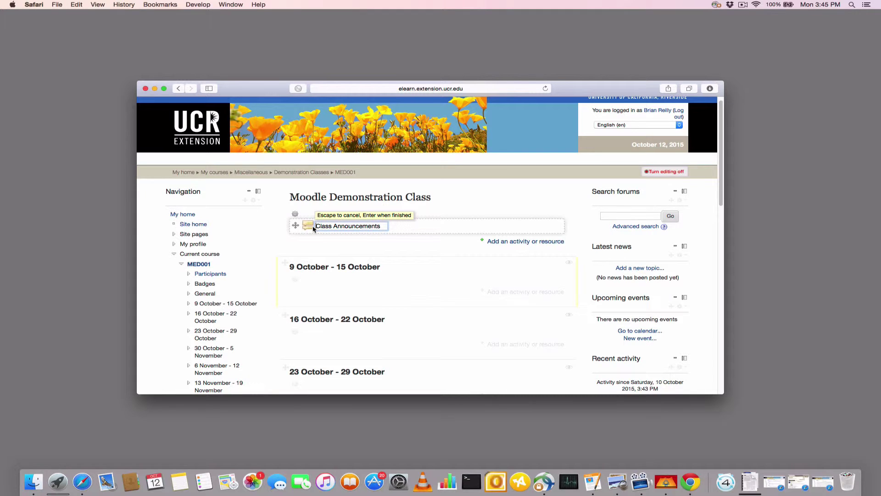
pyautogui.write('Weekly')
pyautogui.press('Return')
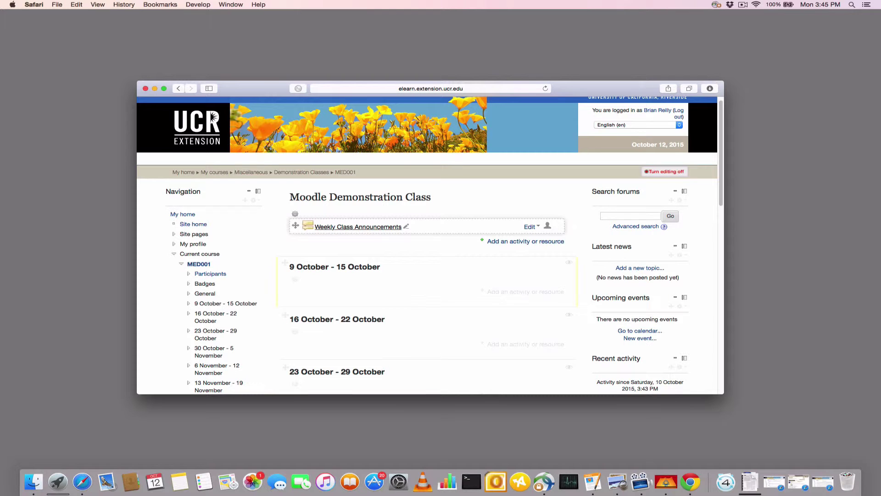
pyautogui.click(530, 226)
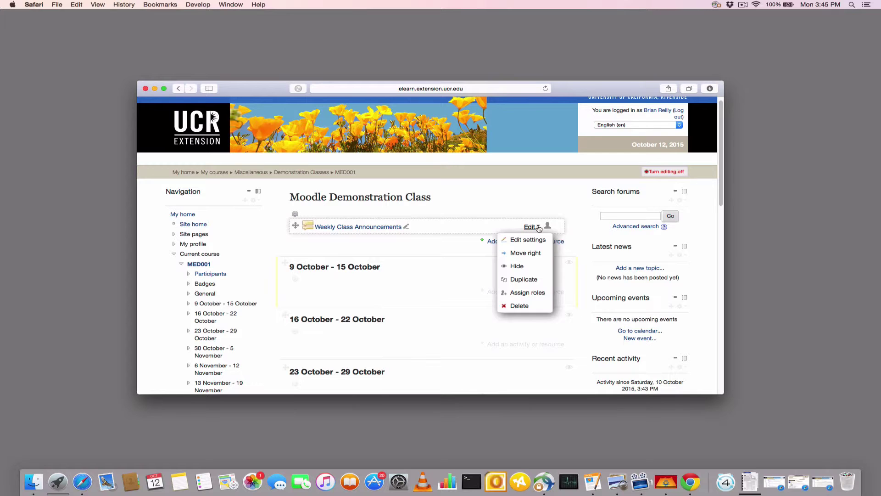
pyautogui.click(529, 253)
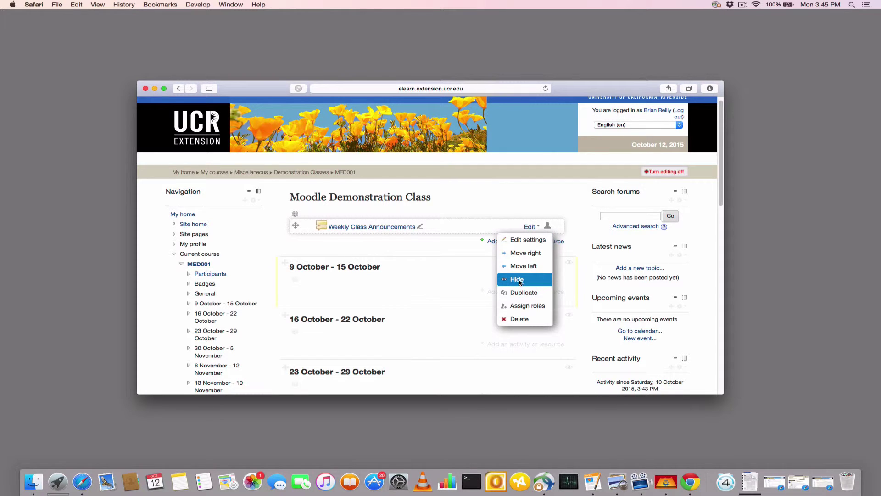
pyautogui.click(518, 280)
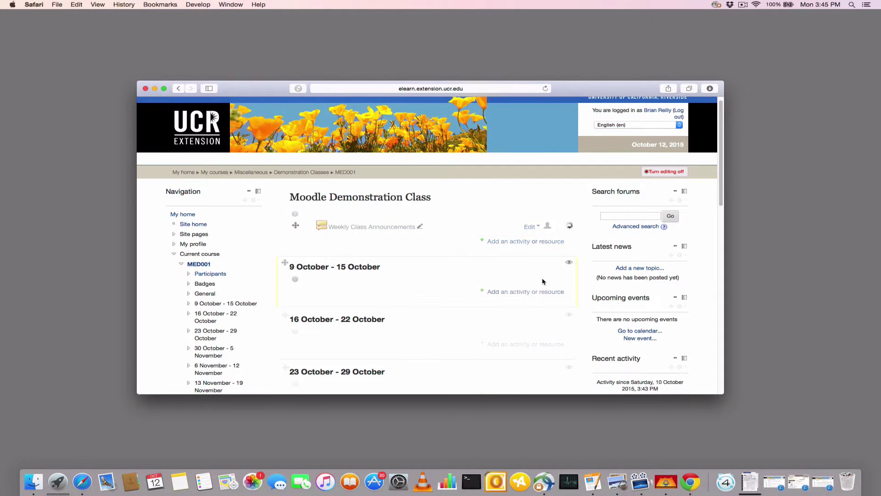
pyautogui.click(532, 228)
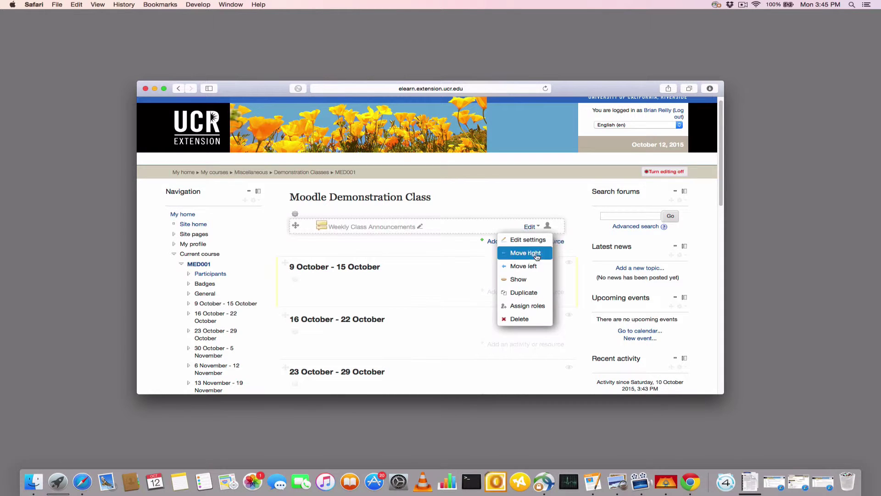
pyautogui.click(530, 281)
pyautogui.click(536, 228)
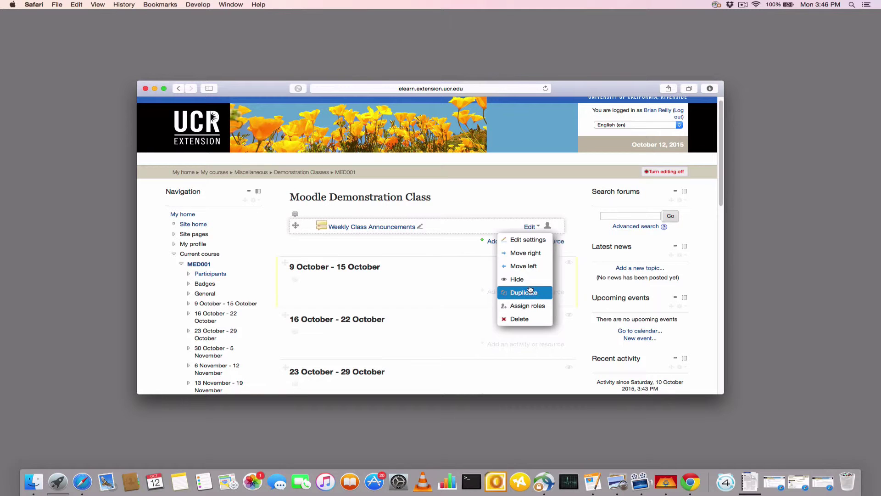
pyautogui.click(436, 245)
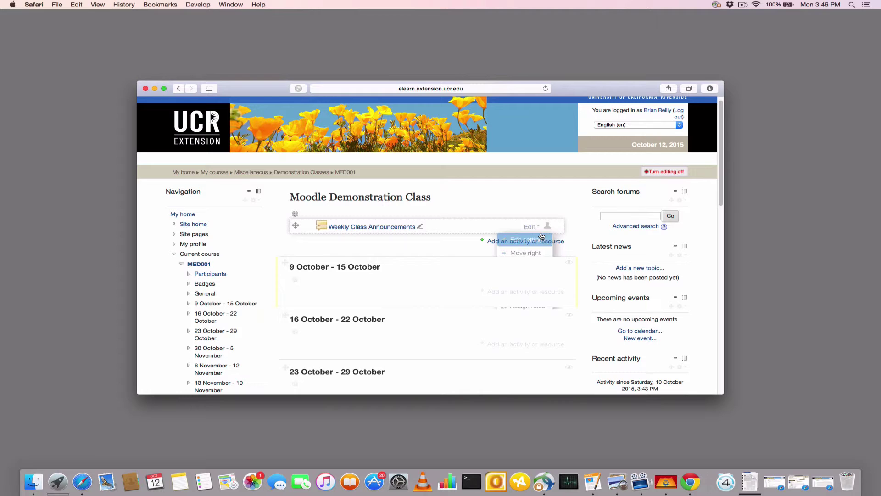
pyautogui.click(530, 227)
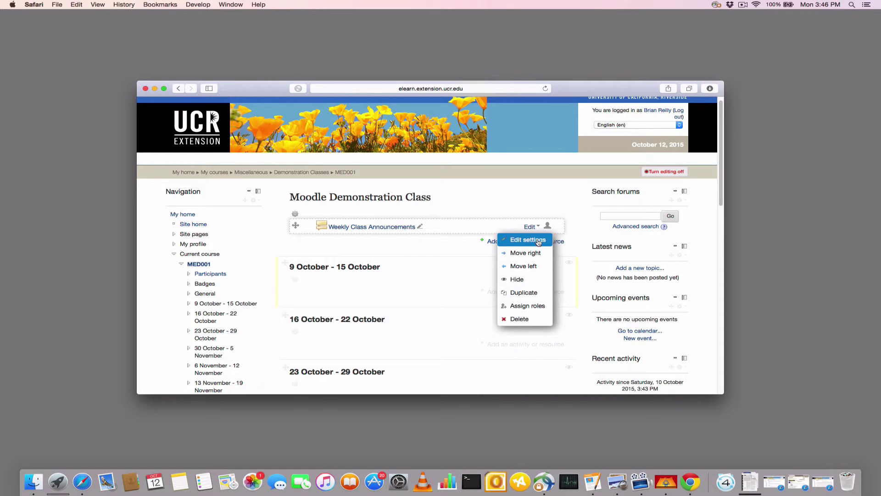
pyautogui.click(486, 205)
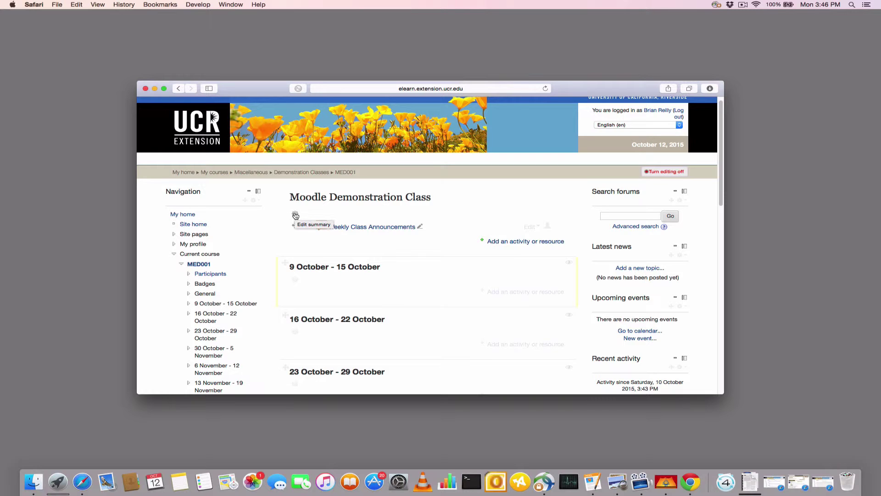
# Step: Make the 'Moodle Demonstration Class' summary text bold and save the course summary
pyautogui.click(295, 215)
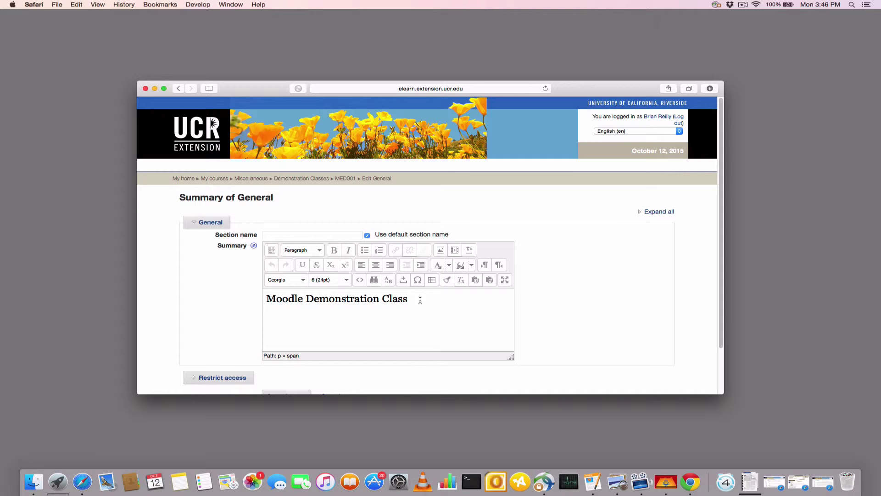
pyautogui.moveTo(432, 298); pyautogui.dragTo(275, 278)
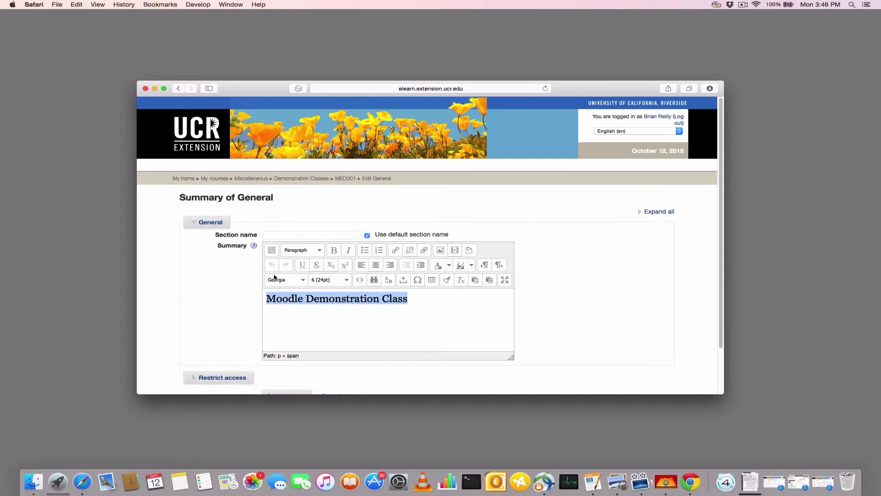
pyautogui.click(334, 250)
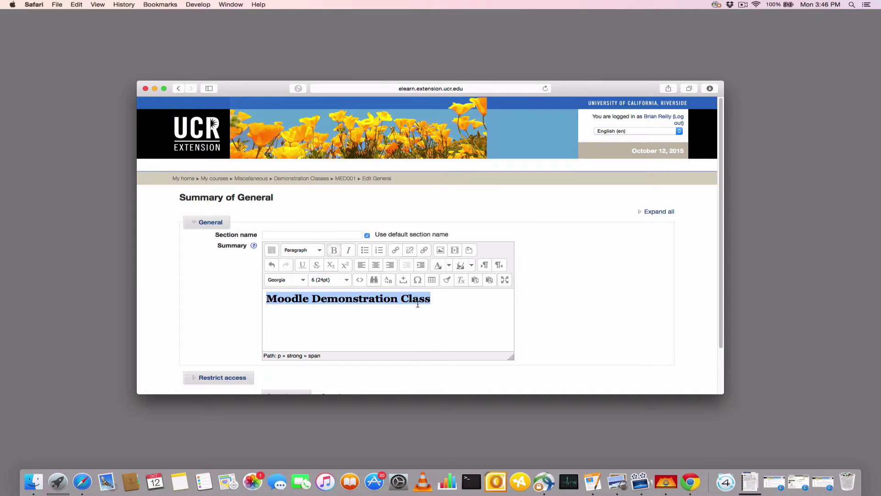
pyautogui.click(445, 299)
pyautogui.scroll(-2, 370, 317)
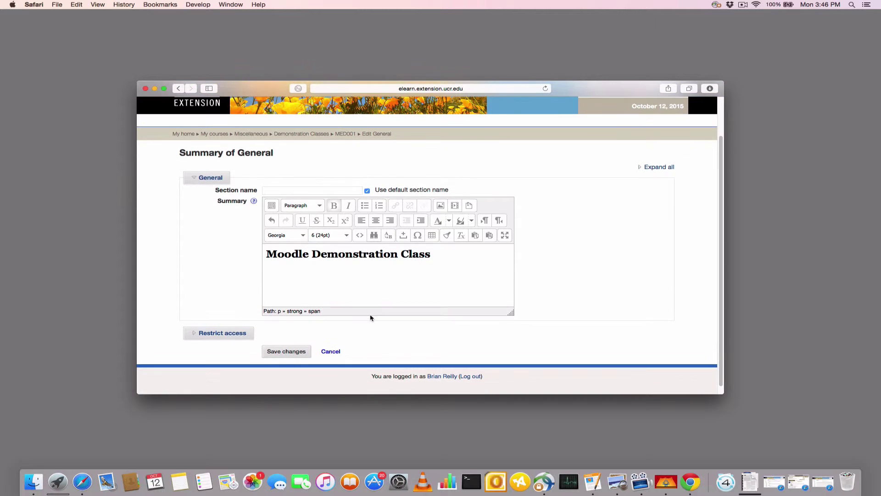
pyautogui.click(296, 347)
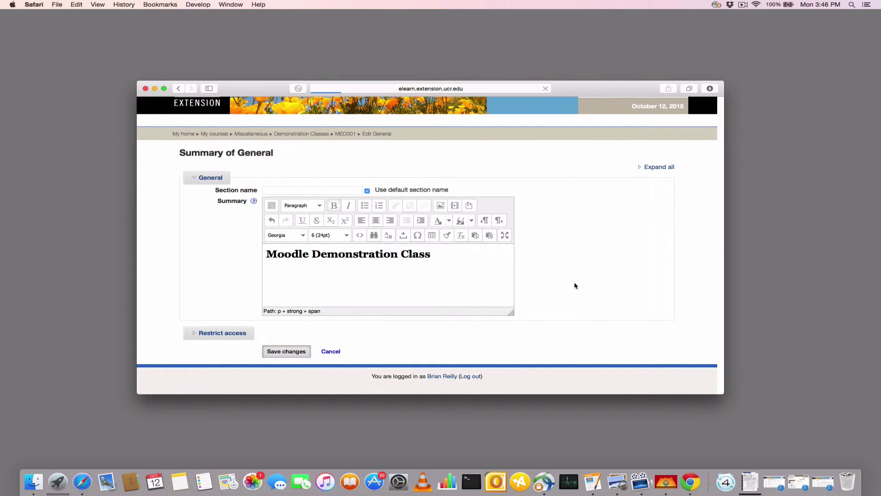
pyautogui.scroll(3, 416, 234)
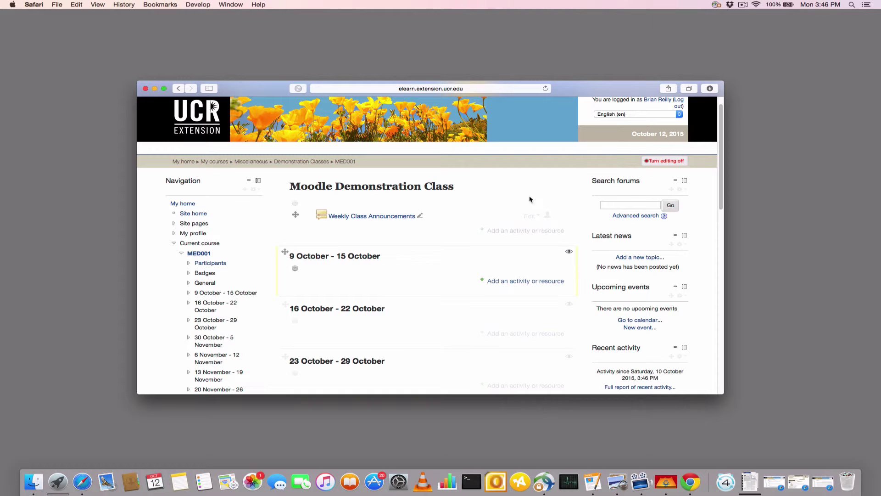
pyautogui.click(569, 253)
pyautogui.click(569, 253)
pyautogui.click(569, 252)
pyautogui.click(570, 252)
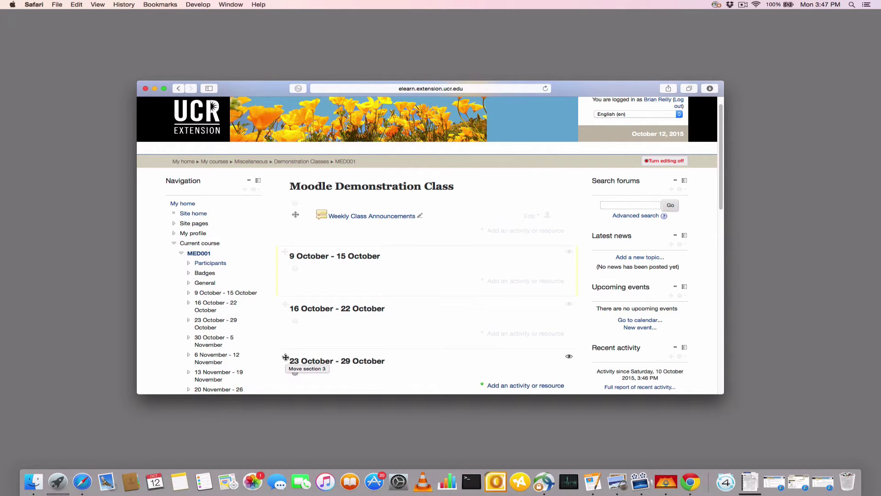
pyautogui.moveTo(285, 357); pyautogui.dragTo(287, 299)
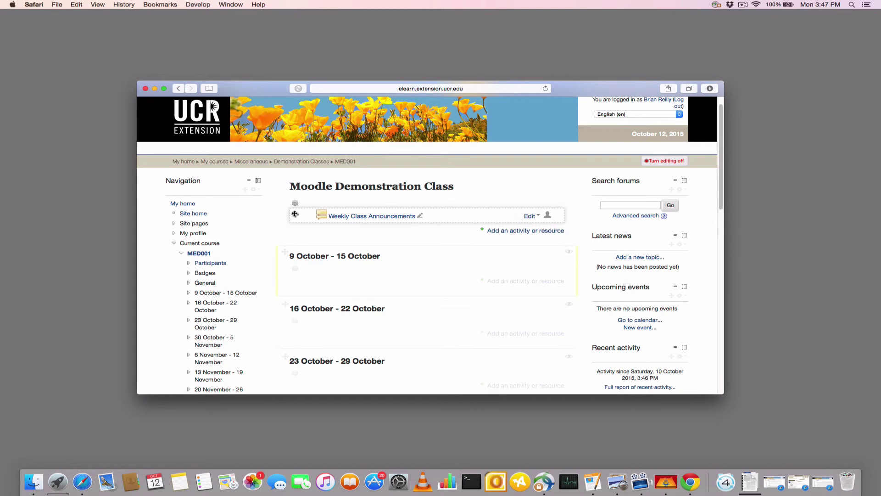
pyautogui.moveTo(296, 214); pyautogui.dragTo(291, 271)
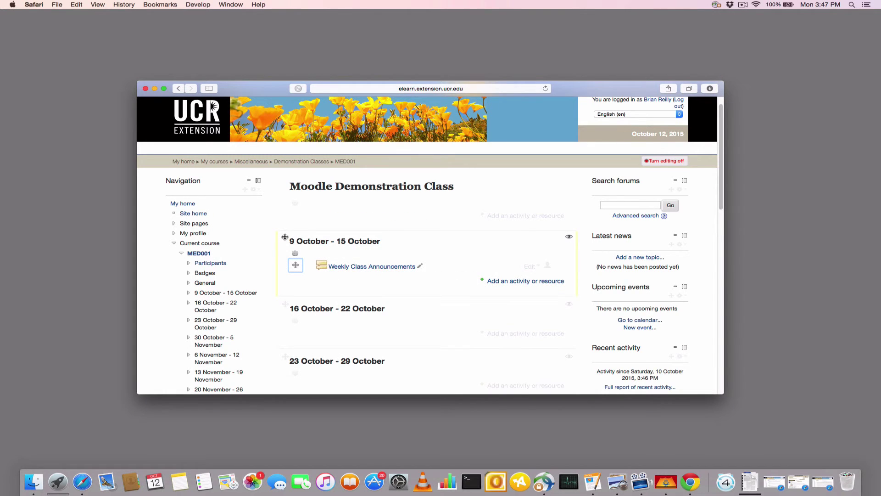
pyautogui.moveTo(285, 238); pyautogui.dragTo(291, 275)
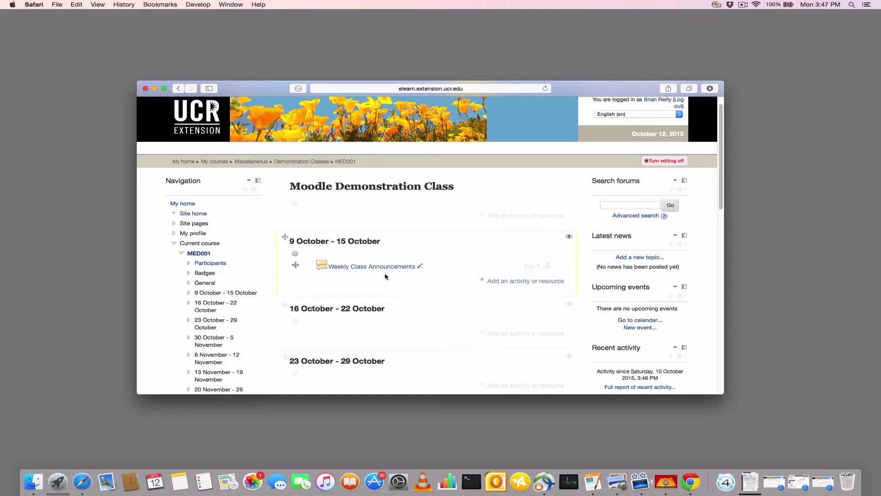
pyautogui.moveTo(285, 238); pyautogui.dragTo(285, 302)
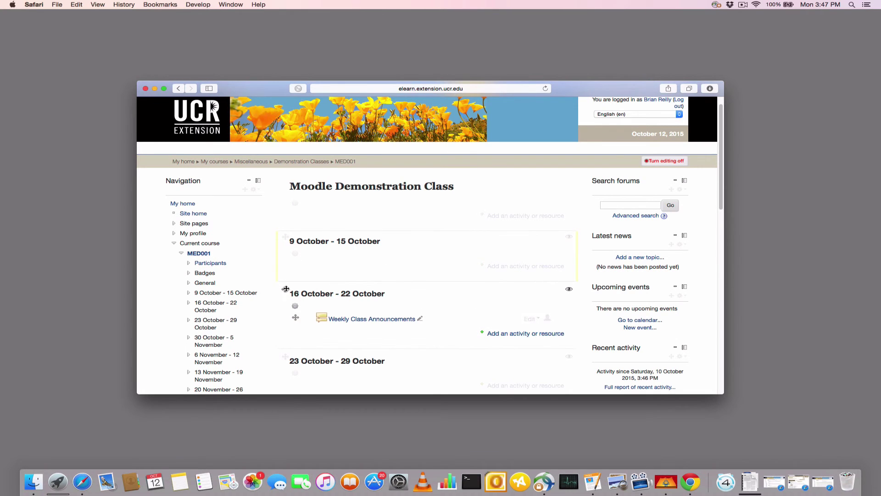
pyautogui.moveTo(285, 289); pyautogui.dragTo(289, 241)
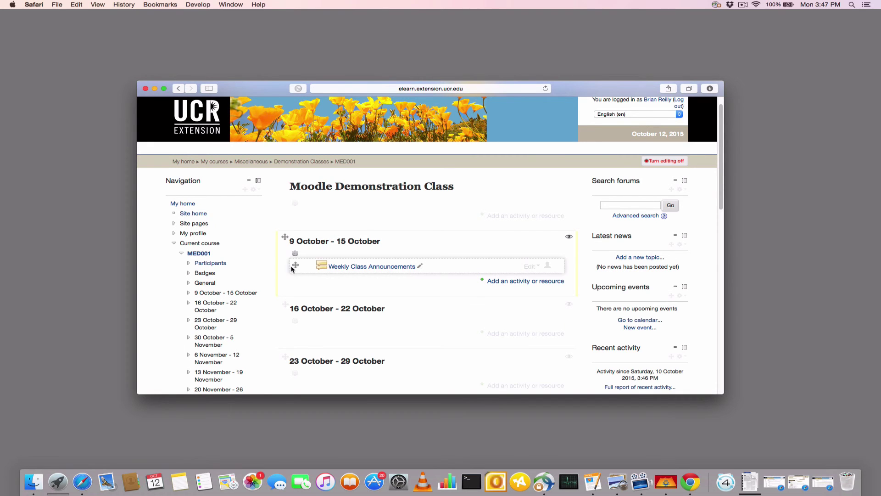
pyautogui.moveTo(296, 265); pyautogui.dragTo(293, 215)
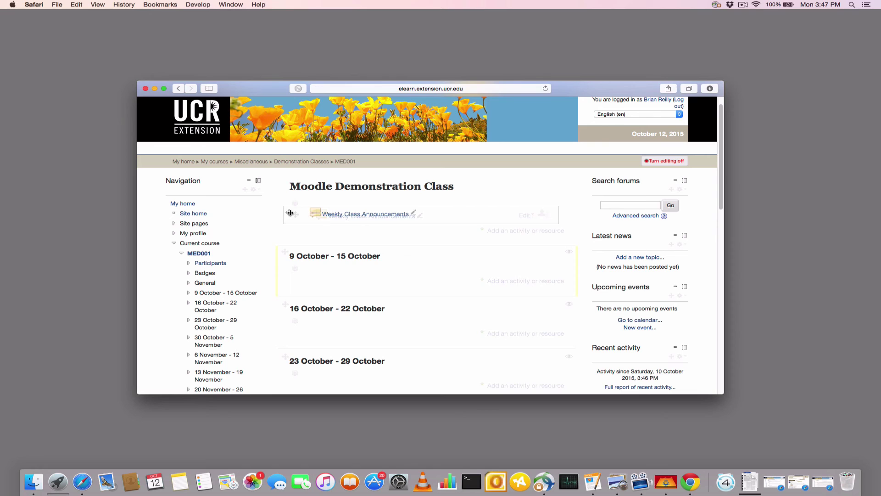